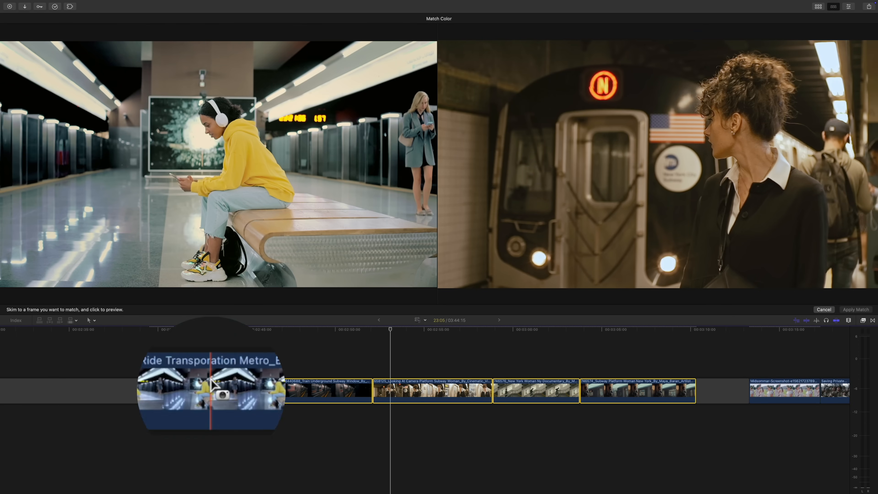
- Match the color of the selected subway clips to the metro frame with the yellow hoodie and apply the match
click(211, 383)
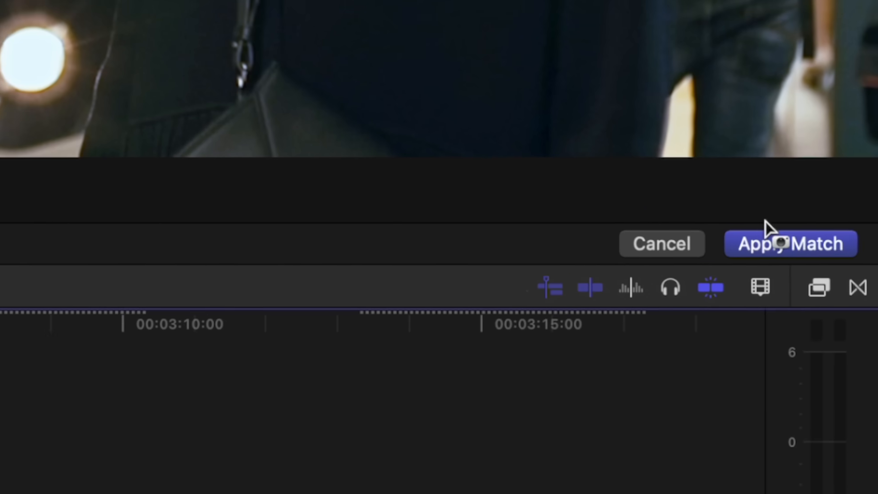
click(854, 308)
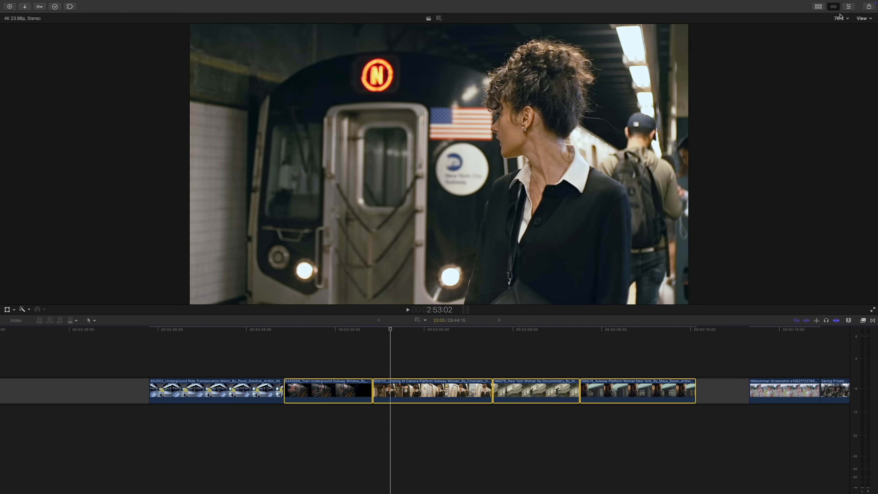
- Show the Match Color settings of the New York woman staircase clip and fine-tune its match
click(850, 6)
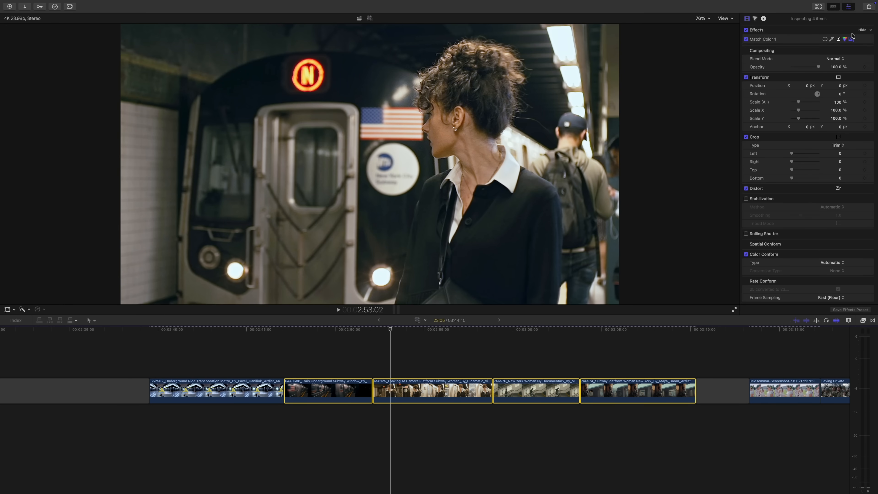
click(845, 40)
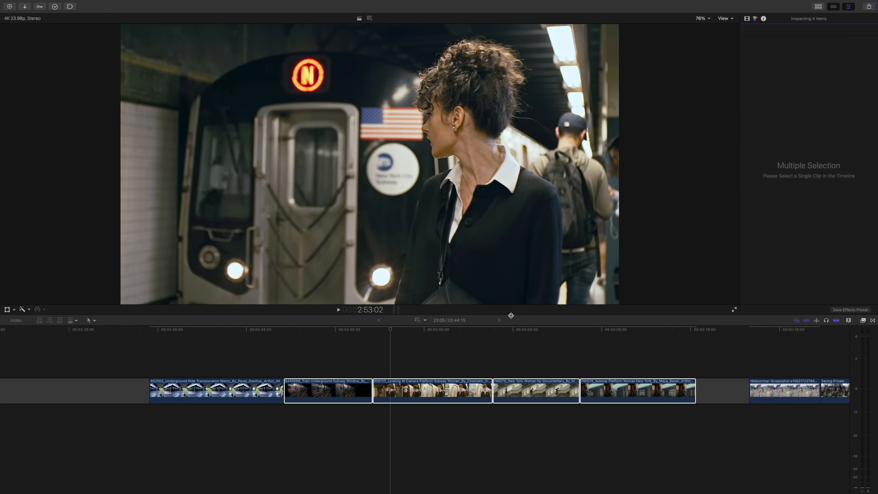
click(538, 390)
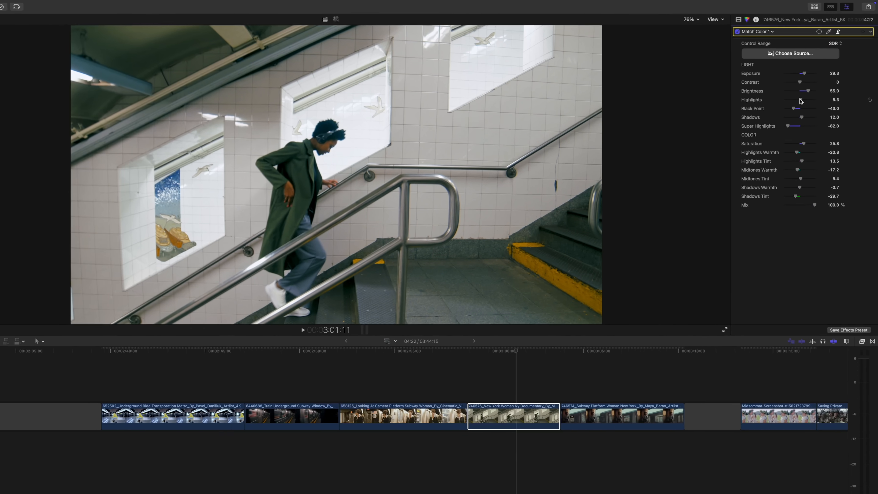
drag(702, 227, 703, 227)
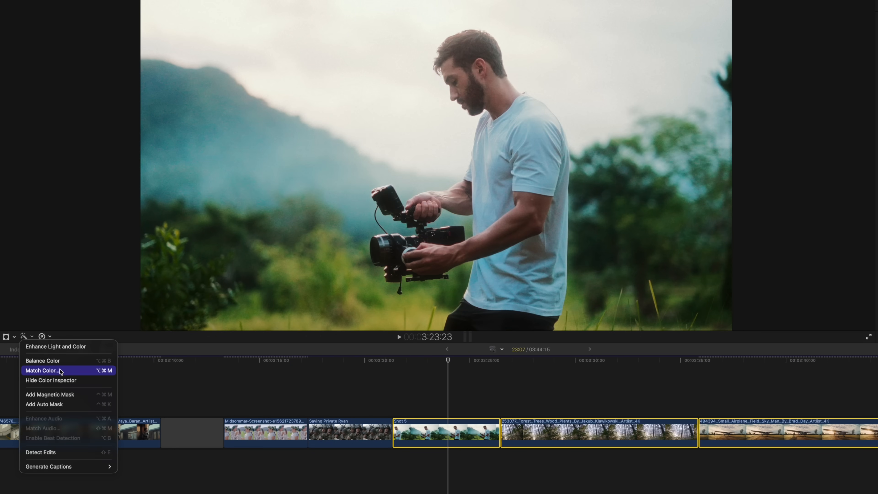
- Apply Match Color to the three selected clips using the Saving Private Ryan frame, and again using the Midsommar frame
click(55, 370)
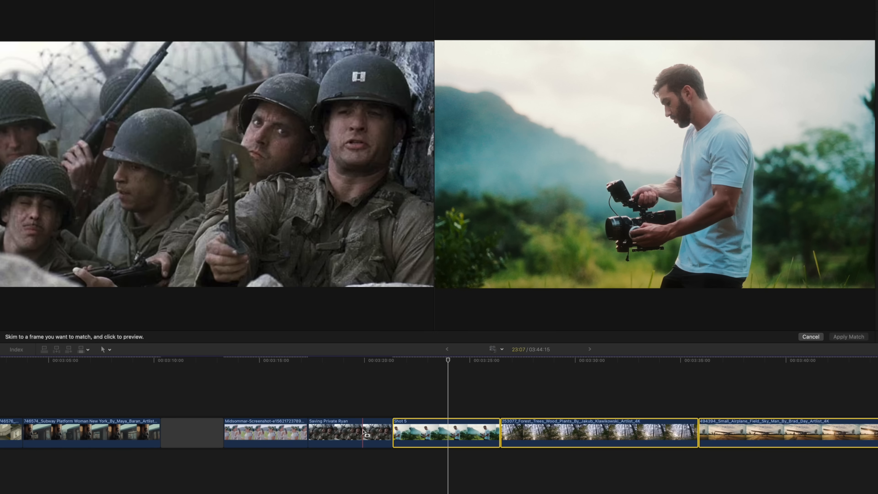
click(363, 431)
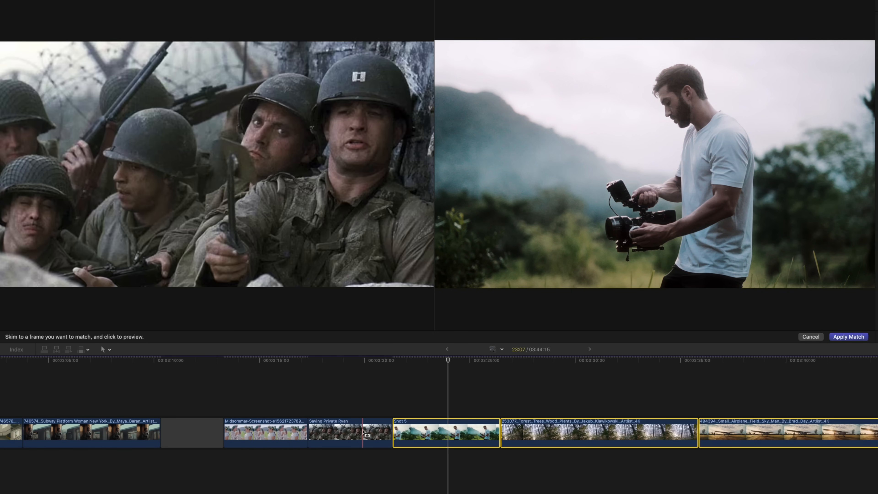
click(844, 335)
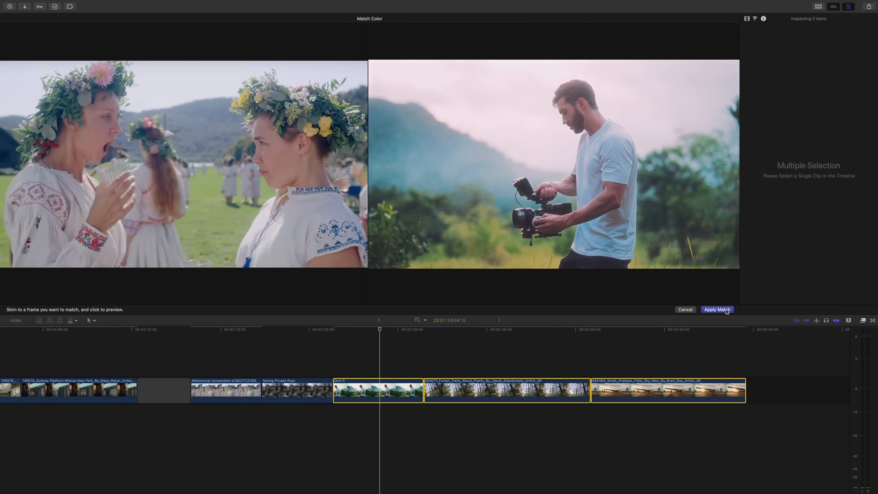
click(723, 310)
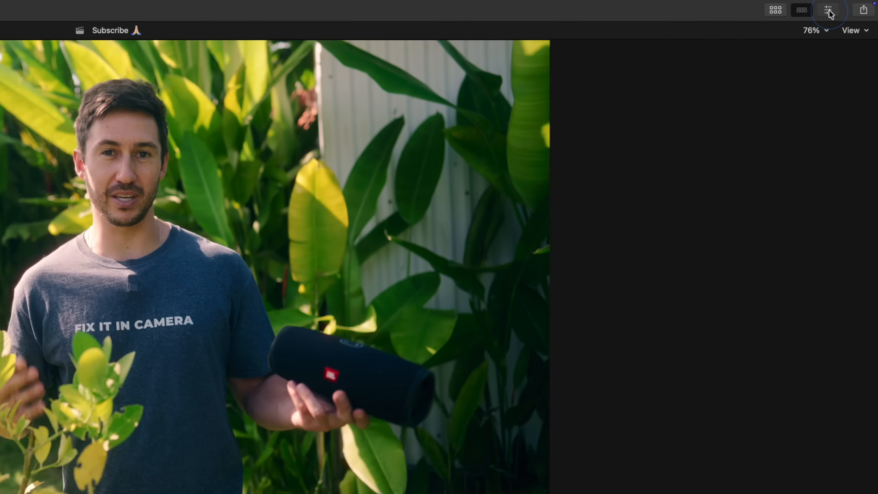
- Show the audio enhancements of clip C0513 and adjust its Voice Isolation amount
click(848, 7)
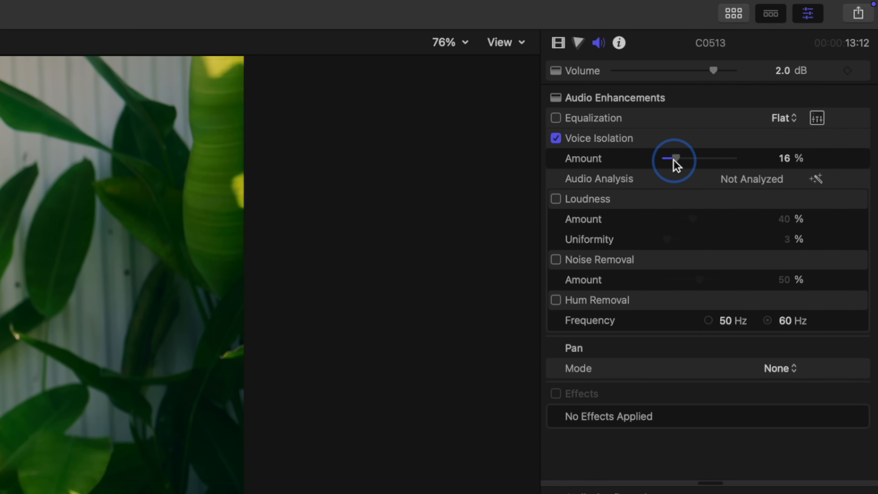
mouse_move(686, 158)
mouse_down()
mouse_move(674, 158)
mouse_move(685, 157)
mouse_up()
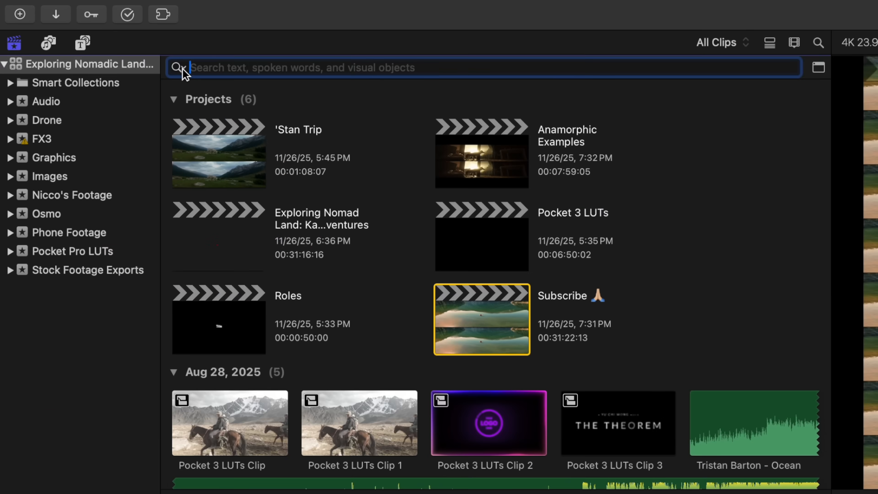
- Search the library for clips whose transcript includes "vodka" and select the Sep 16, 2024 clip
click(122, 46)
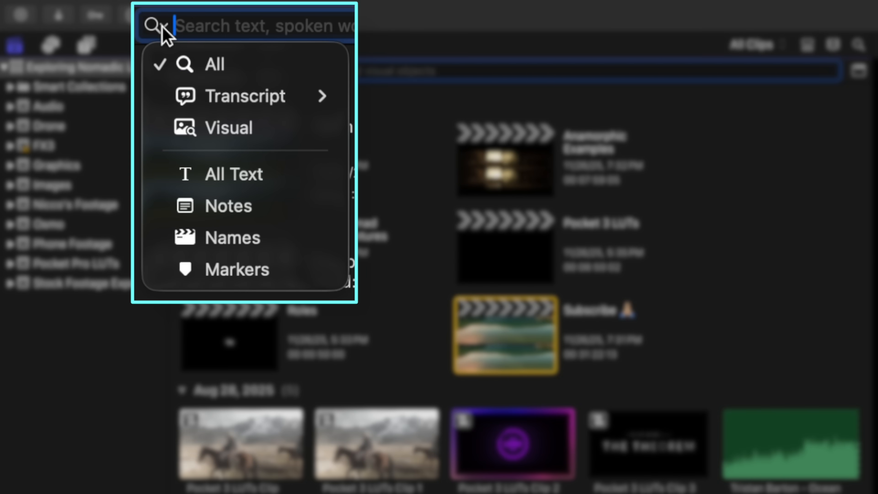
mouse_move(248, 91)
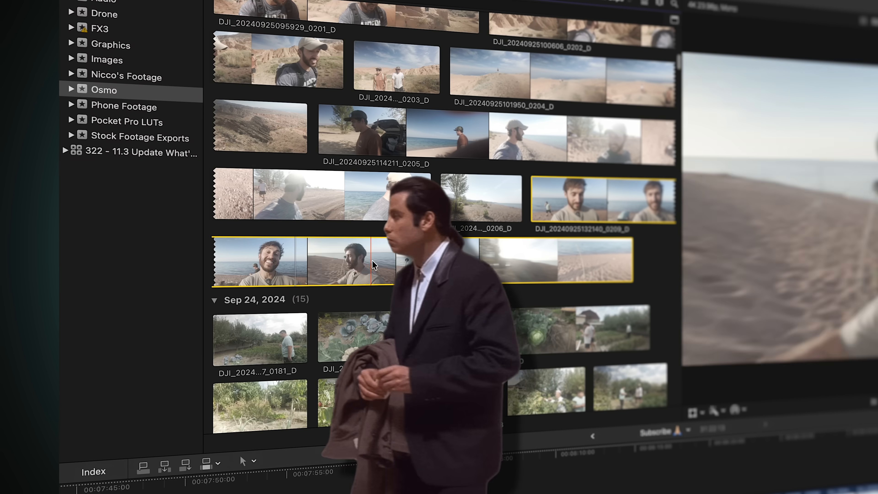
scroll(373, 265, down, 20)
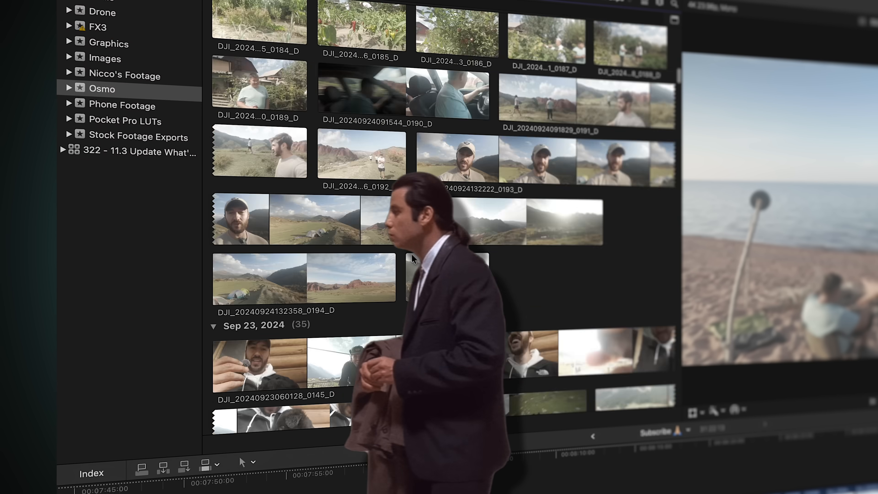
scroll(458, 156, down, 20)
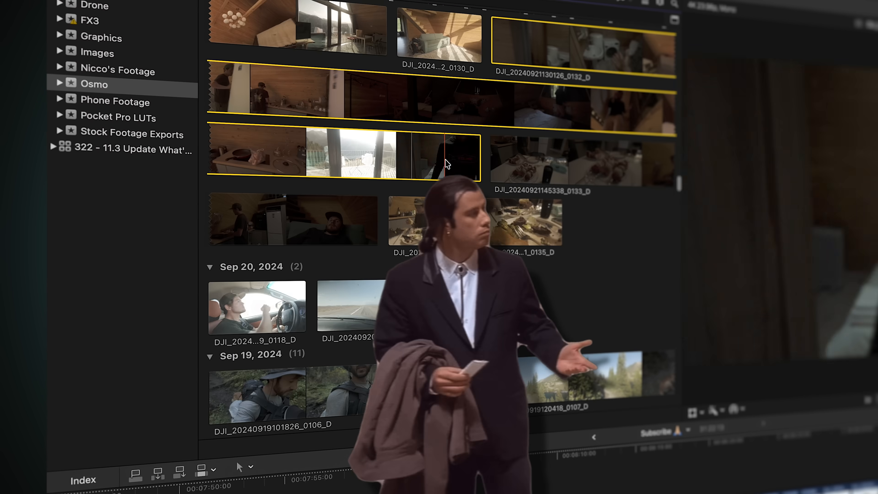
scroll(496, 109, down, 12)
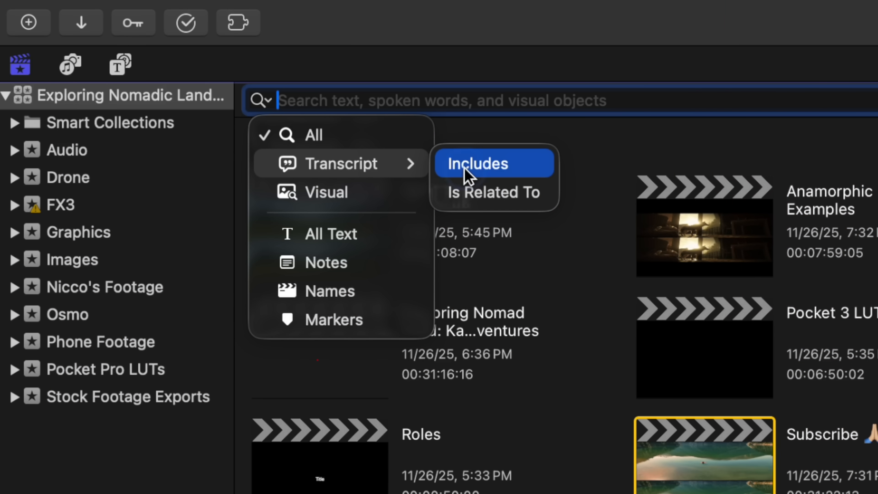
click(468, 175)
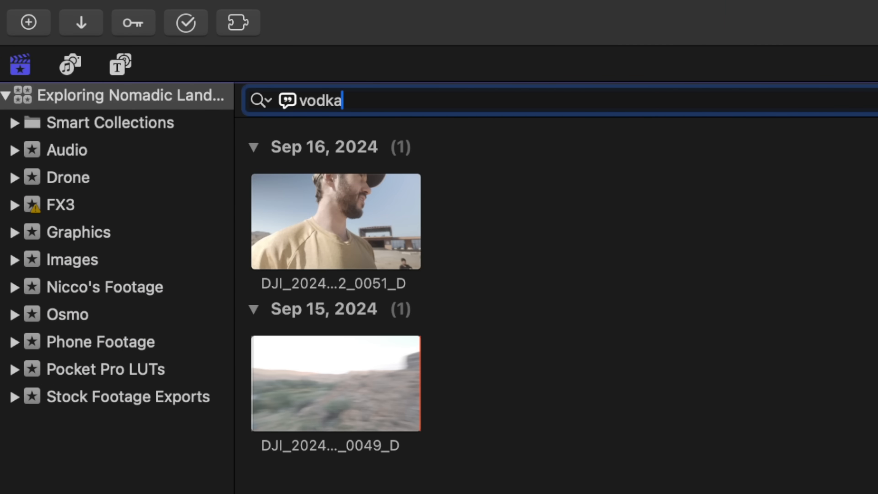
click(282, 196)
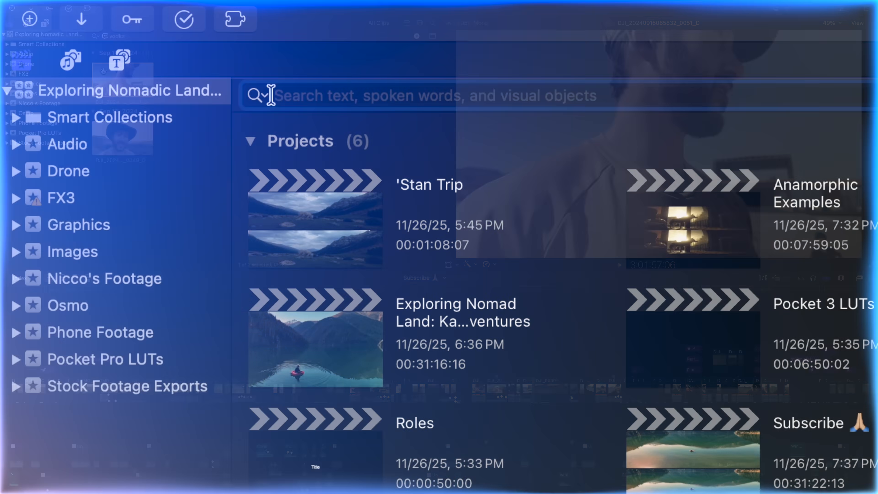
- Search for clips whose transcript is related to "food" and select the second Sep 14, 2024 clip
click(95, 36)
mouse_move(350, 153)
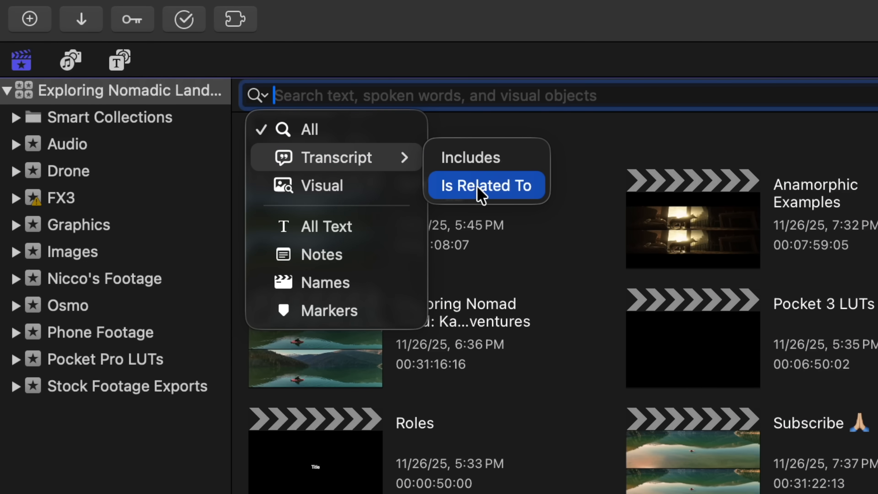
click(477, 188)
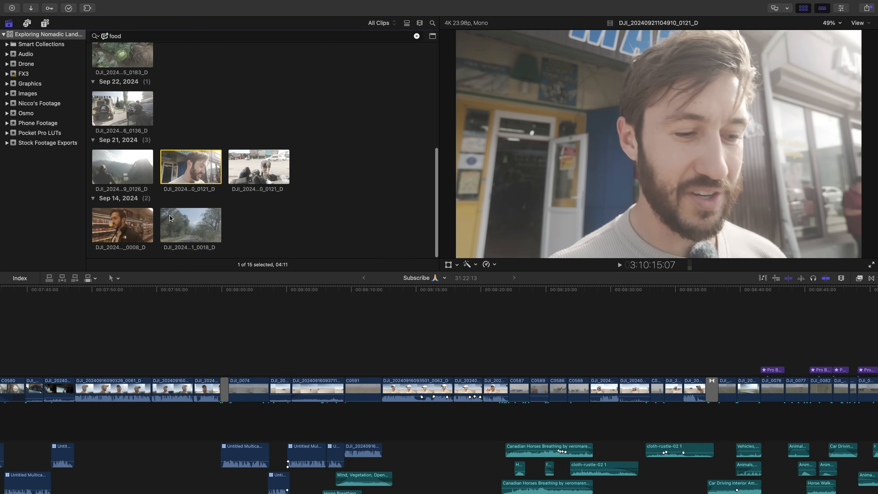
click(170, 221)
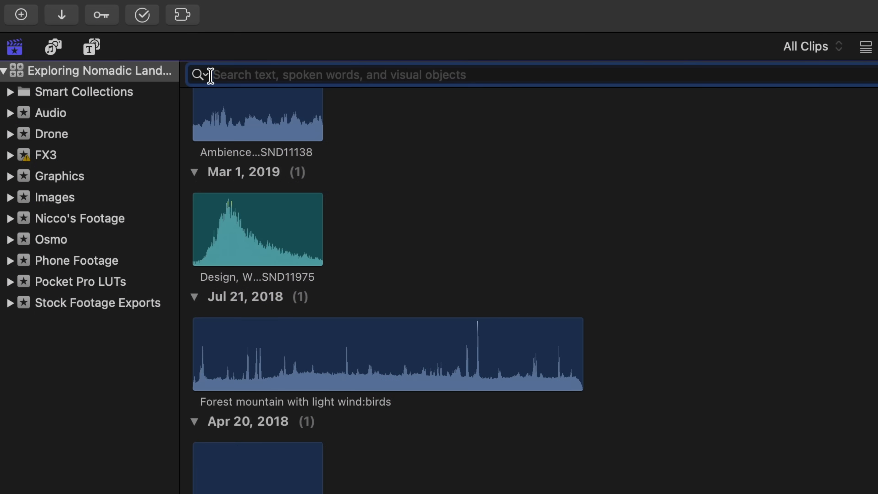
- Run a visual search for "fire" across the library and preview the matching clips
click(98, 36)
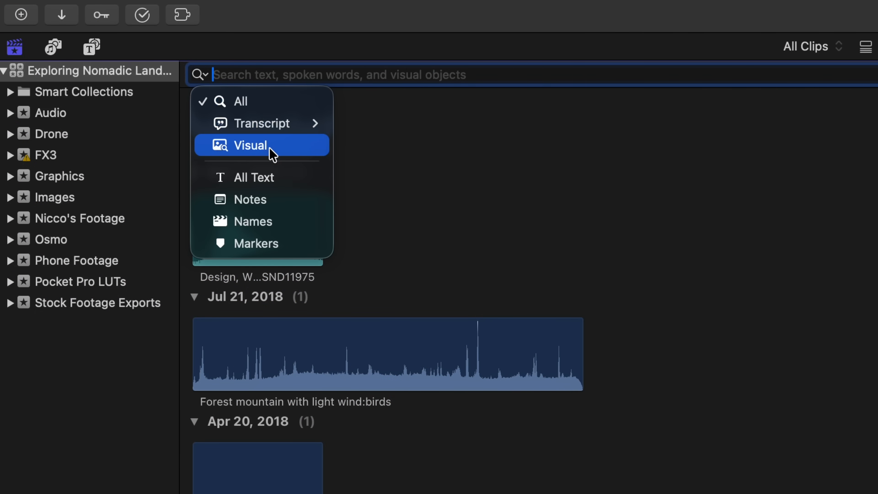
click(286, 150)
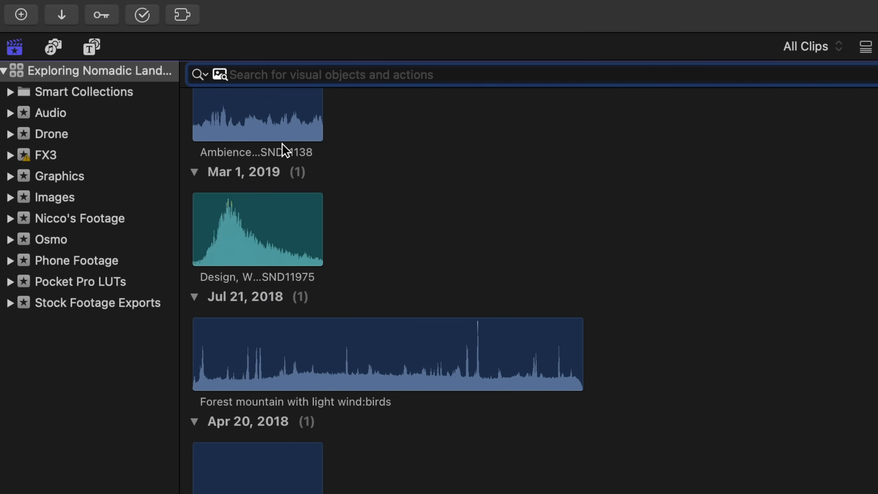
text(fire)
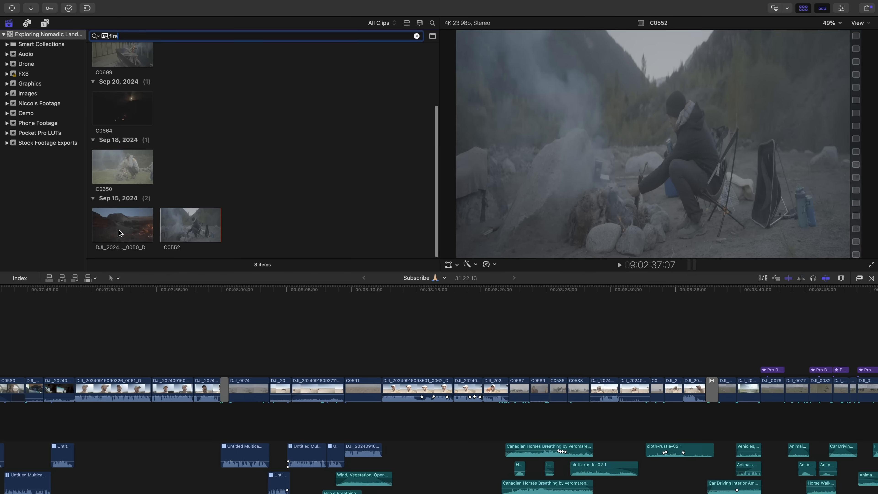
click(285, 486)
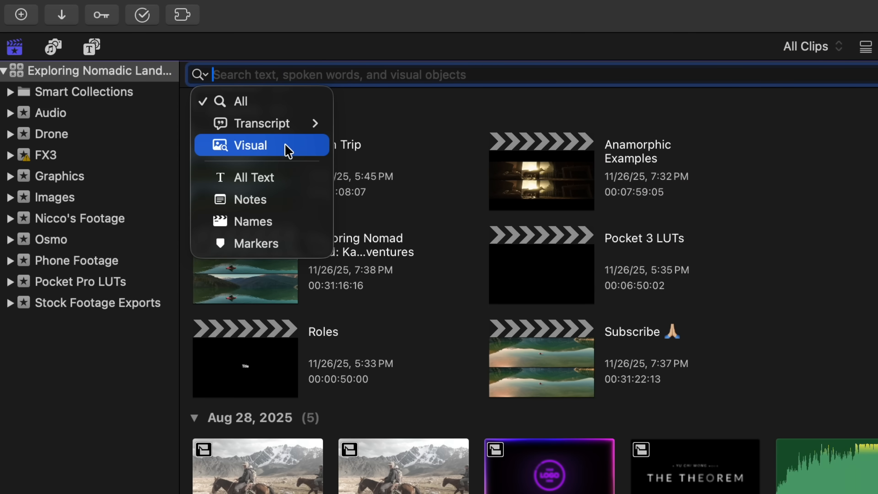
- Run a visual search for "tent" across the library
click(287, 150)
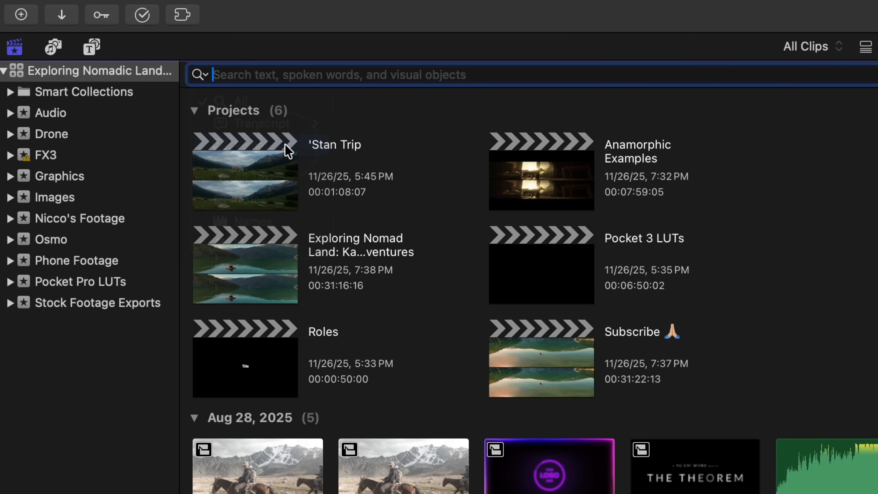
text(tent)
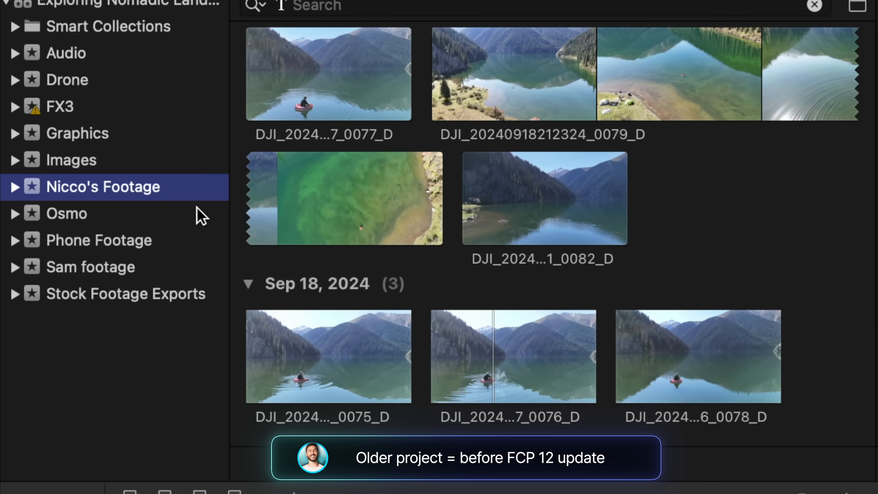
- Open Analyze and Fix for the highlighted footage event in the older library
right_click(194, 199)
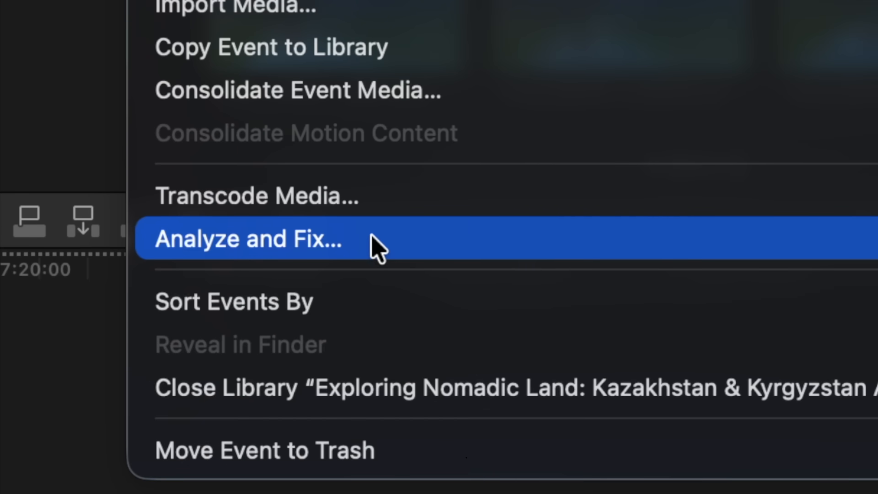
click(376, 289)
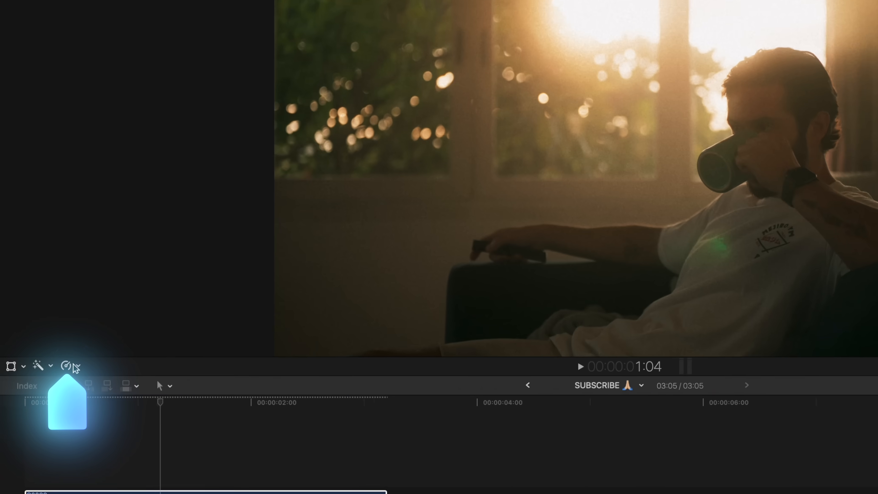
- Apply 50% Smooth Slo-Mo to clip C0099 and stretch its retiming to 31% speed
click(76, 366)
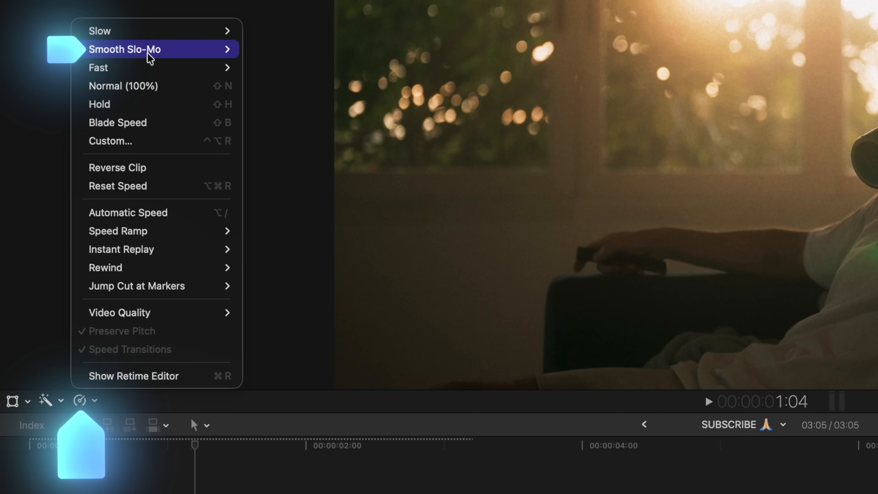
mouse_move(150, 58)
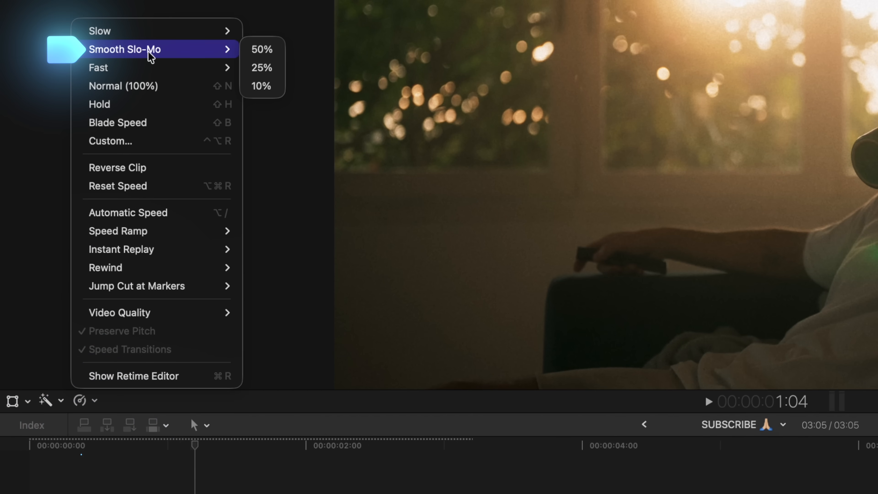
click(260, 48)
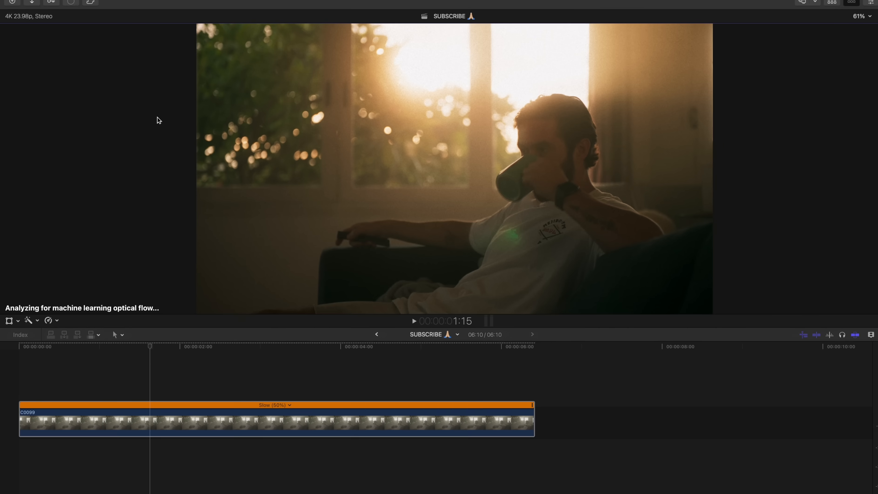
drag(515, 399, 827, 398)
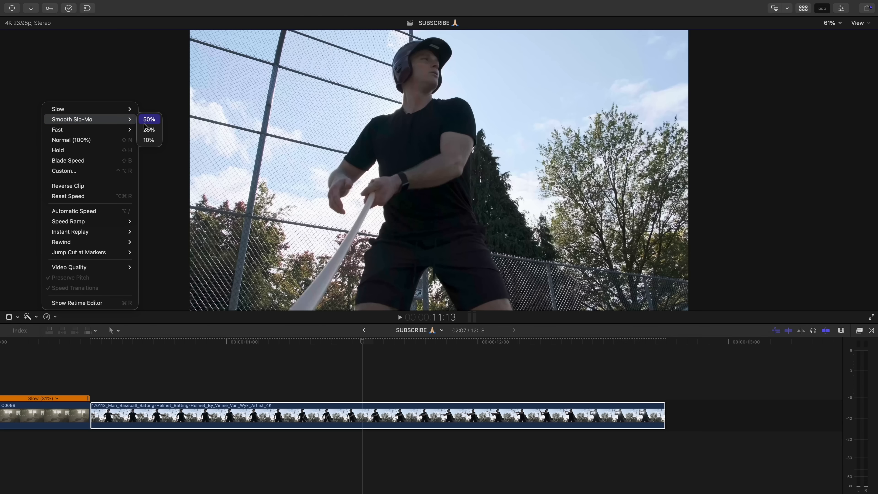
- Apply 50% Smooth Slo-Mo to the selected baseball batting clip
click(147, 124)
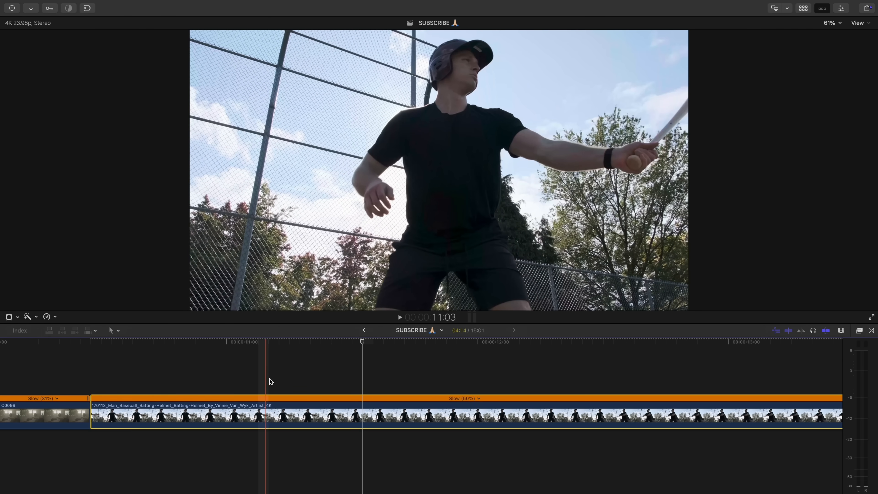
- Play back the slowed baseball batting clip and render the selection
key(space)
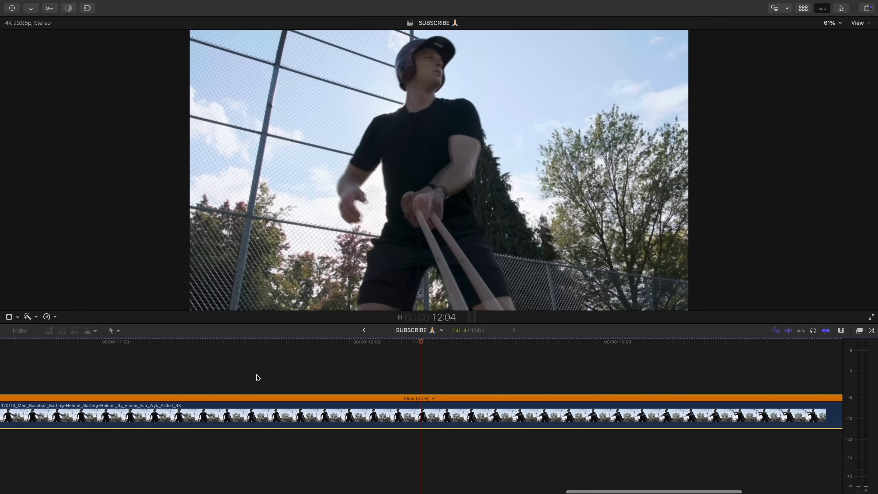
key(space)
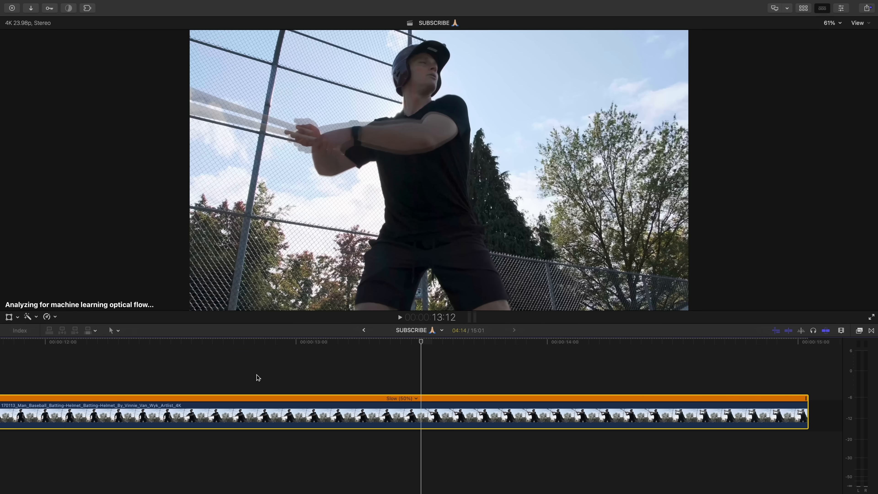
key(ctrl+r)
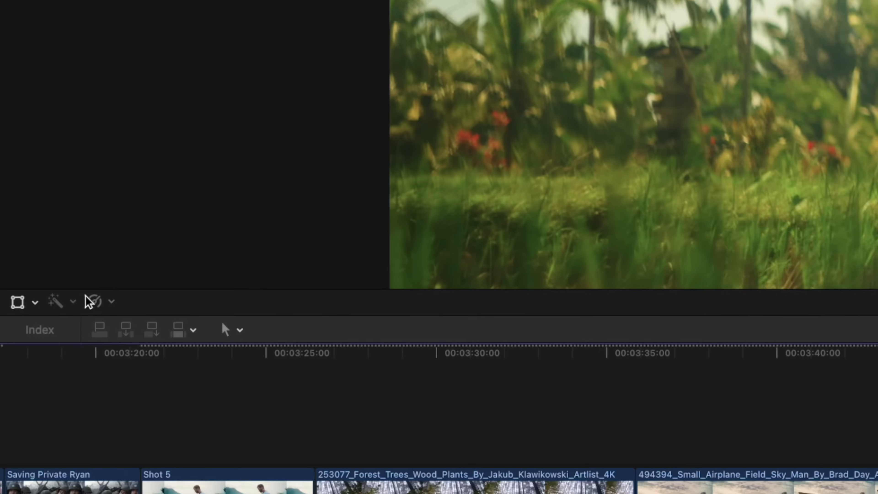
- Apply Enhance Light and Color to the C1127 clip, the smiling-women street clip, the airplane clip, and the man-on-sofa clip
click(31, 351)
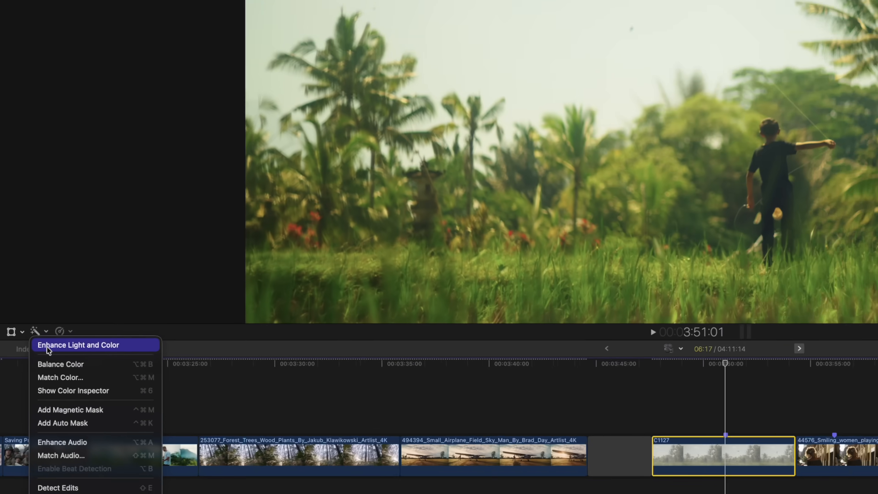
click(147, 270)
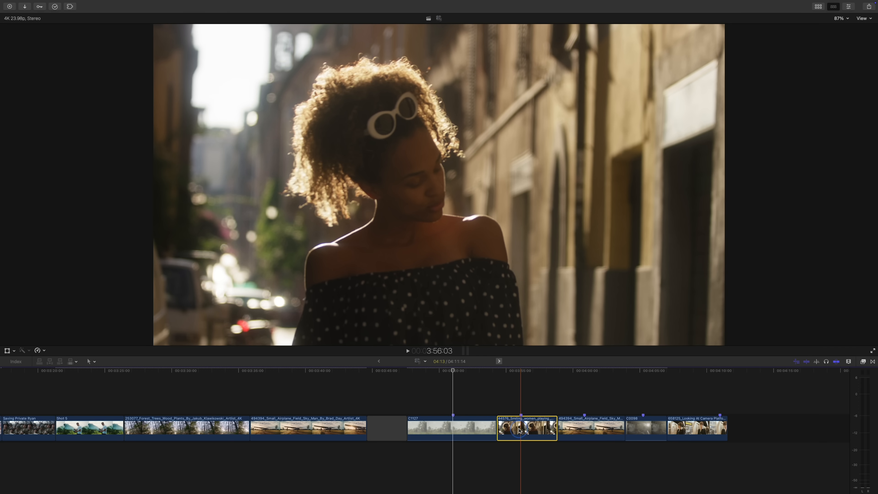
click(521, 371)
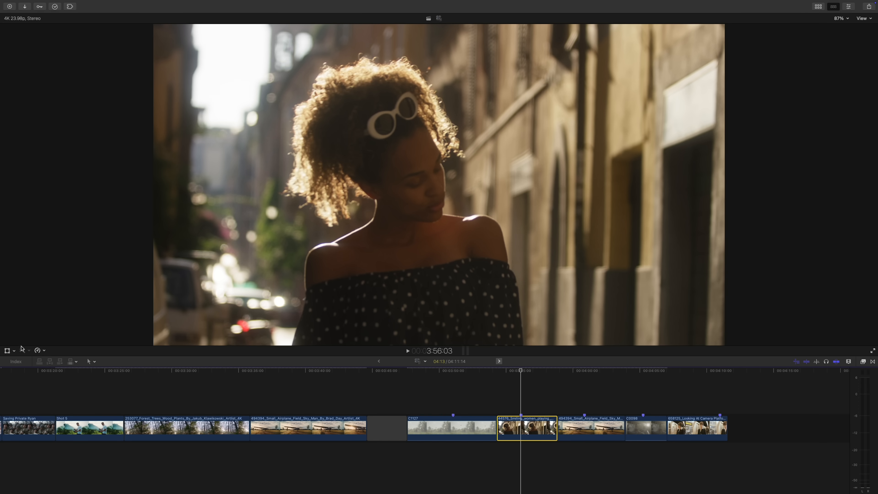
click(35, 360)
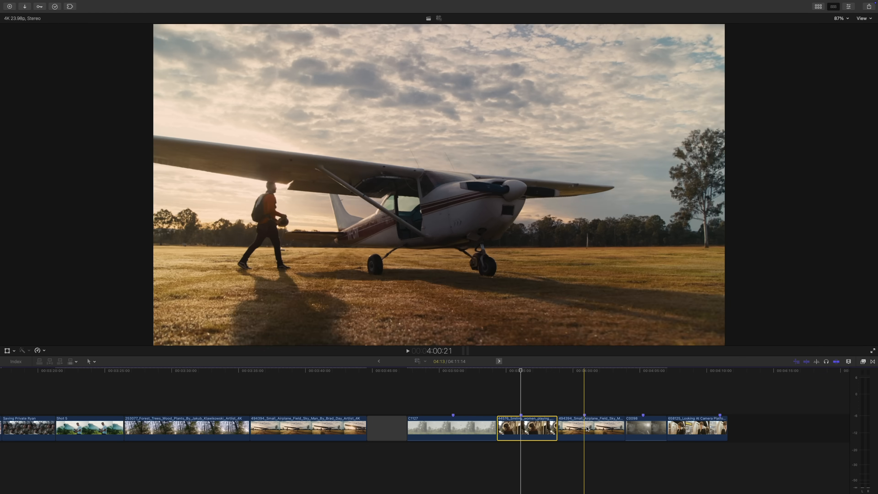
click(587, 429)
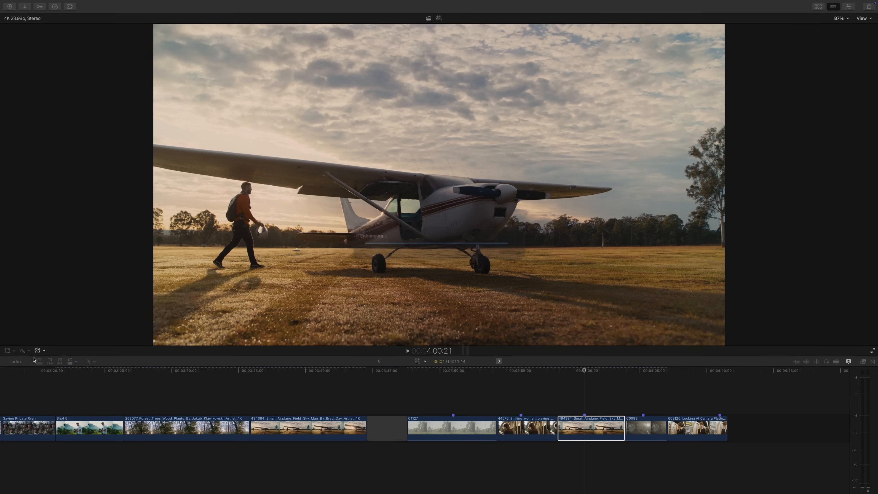
key(alt+super+e)
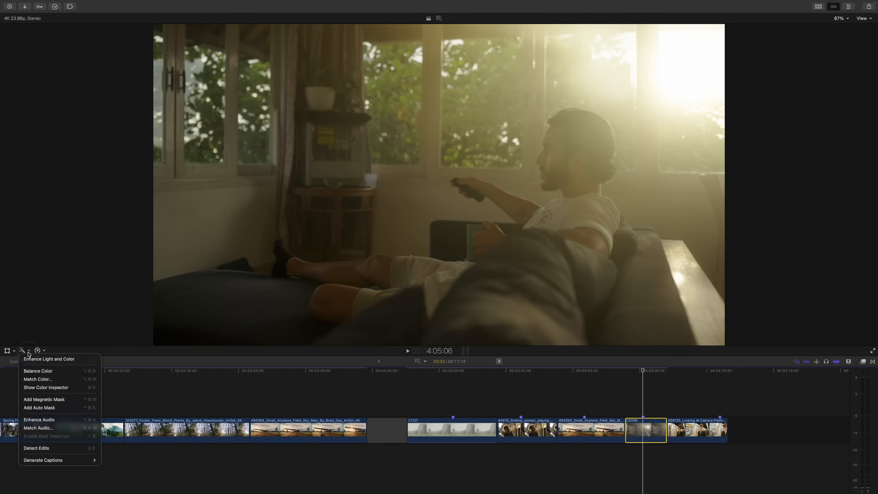
click(42, 360)
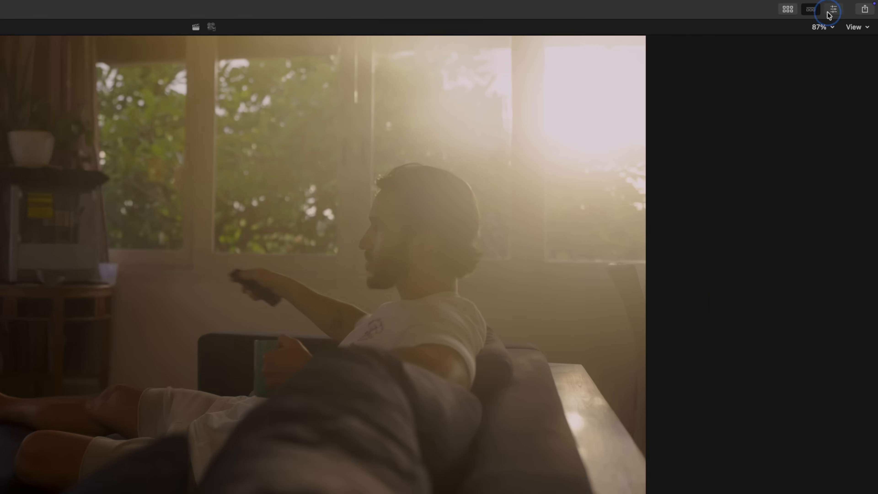
- Inspect the sofa clip's Color Adjustments, comparing the picture with the whole effect and its automatic Light correction on and off
click(849, 6)
click(803, 222)
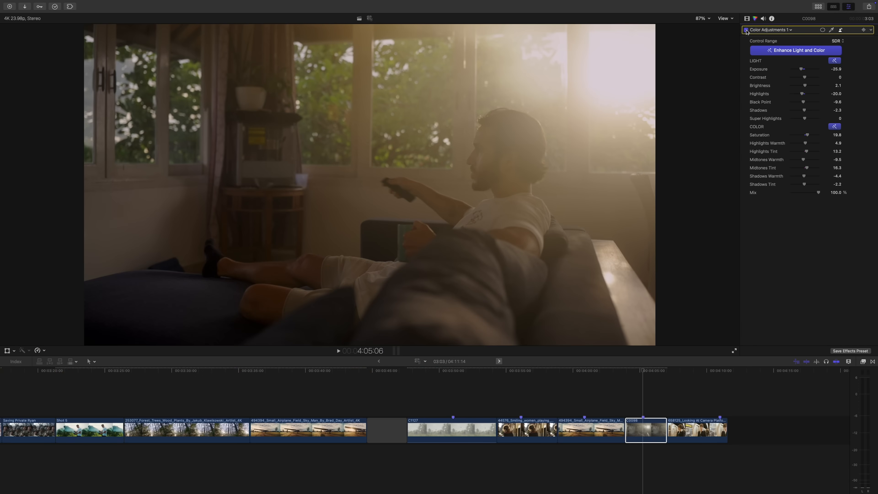
click(746, 30)
click(746, 30)
click(836, 62)
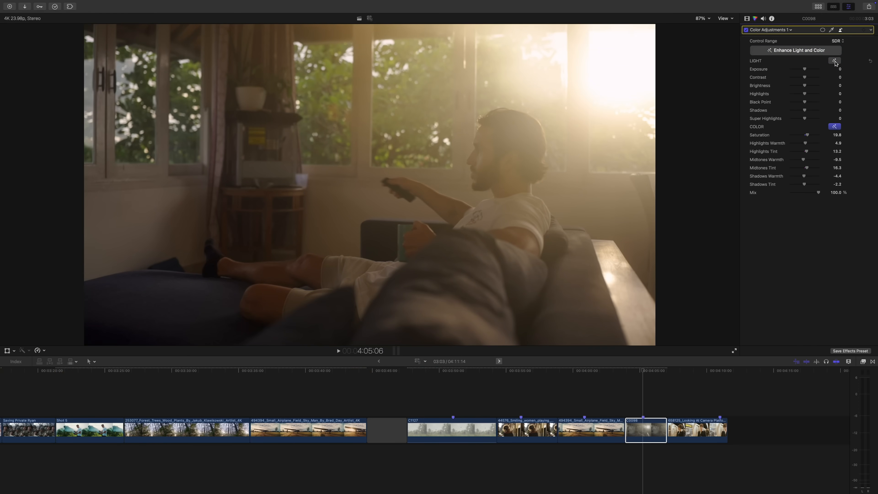
click(835, 61)
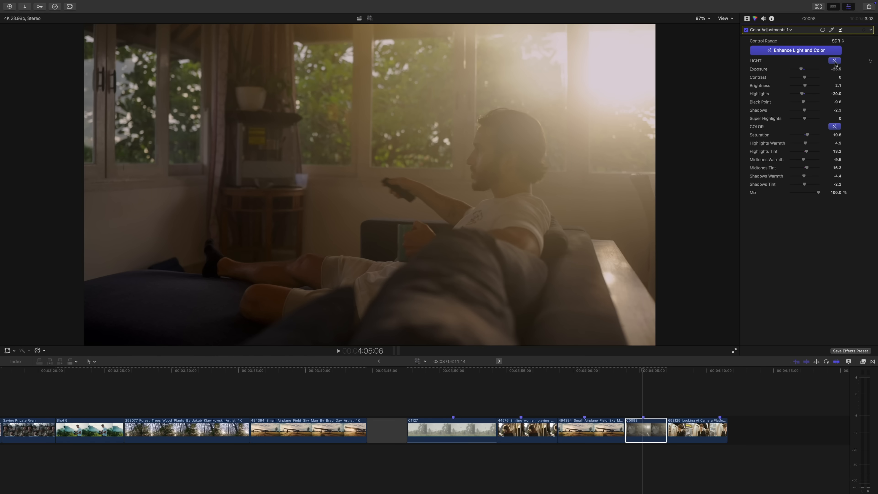
click(836, 61)
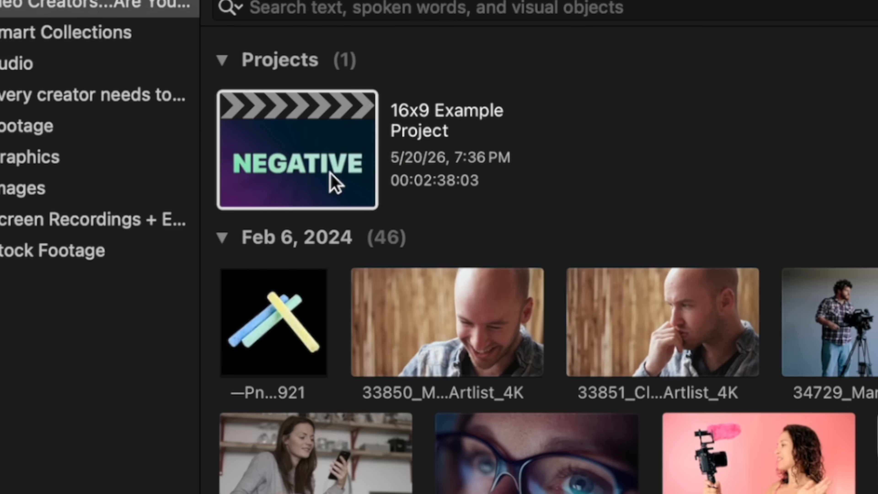
- Duplicate the 16x9 Example Project as "Vertical Video" in Vertical format at 2160x3840 with Smart Conform enabled
right_click(330, 174)
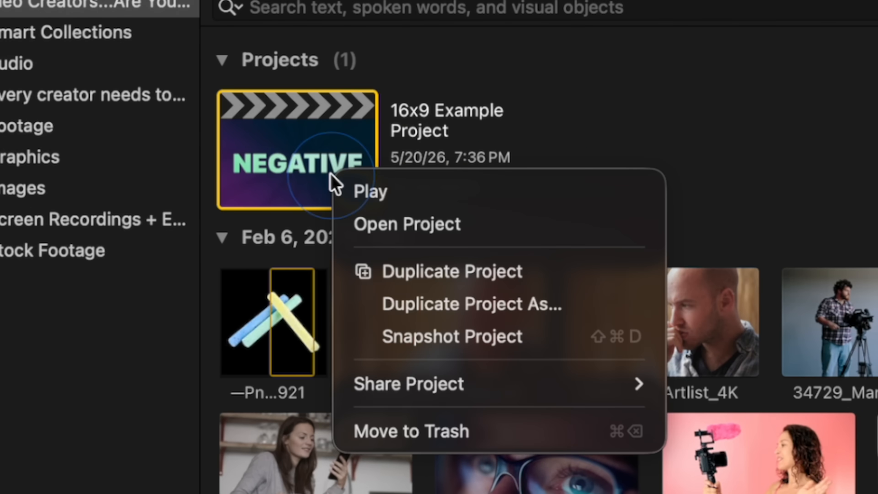
click(520, 305)
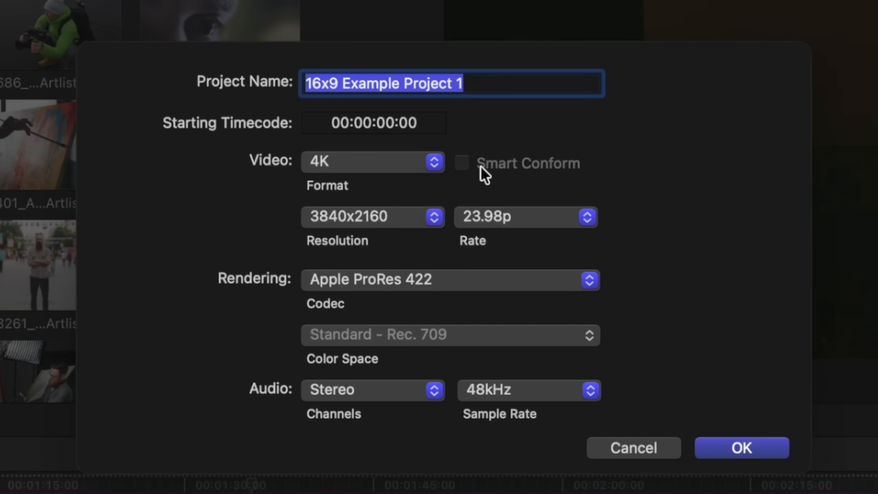
click(420, 167)
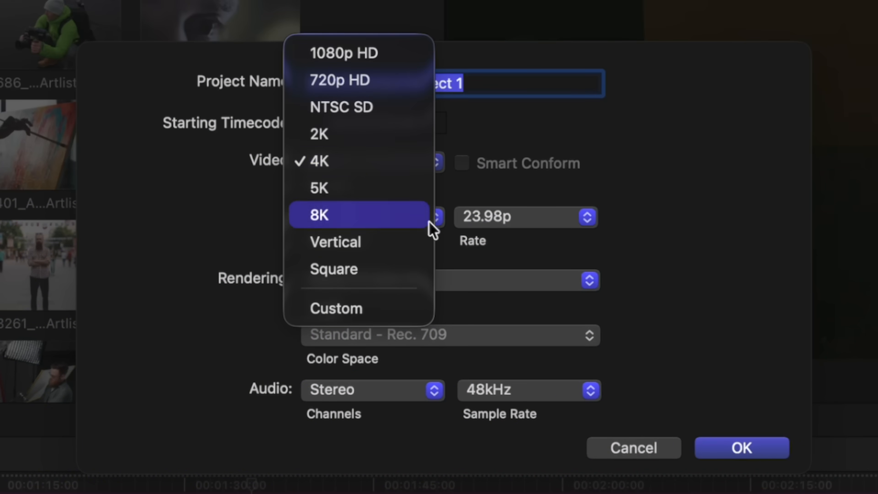
click(415, 243)
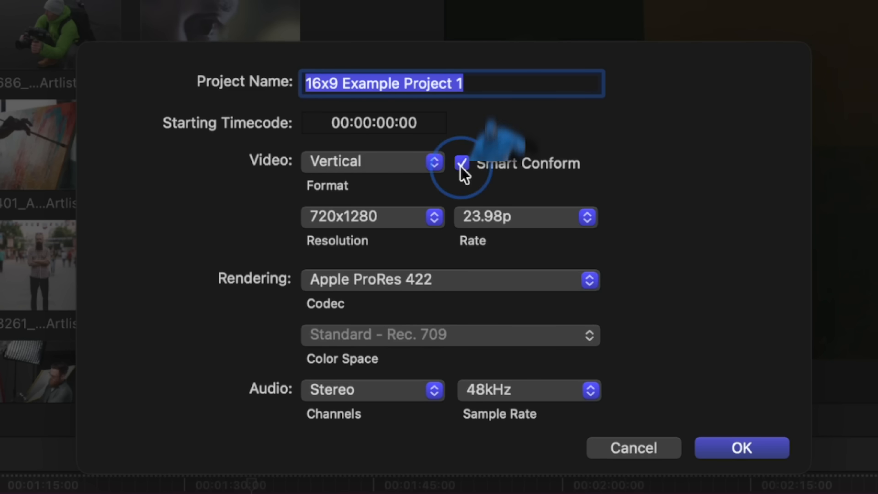
click(407, 215)
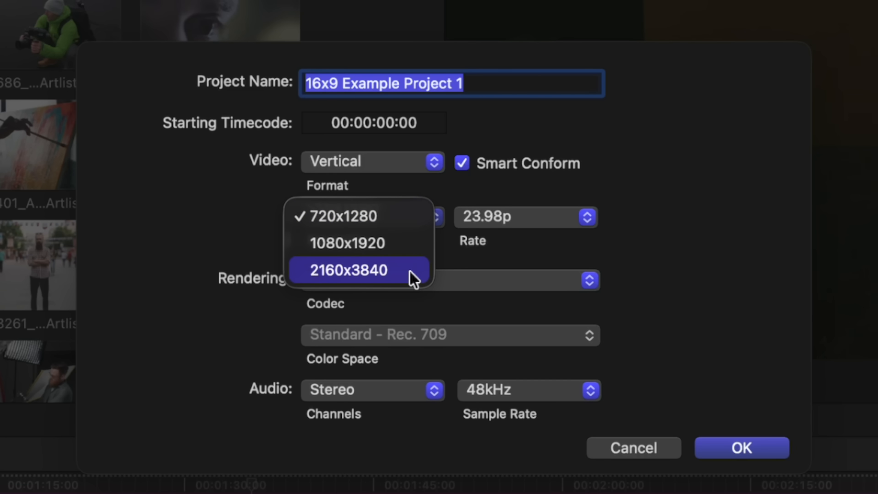
click(414, 279)
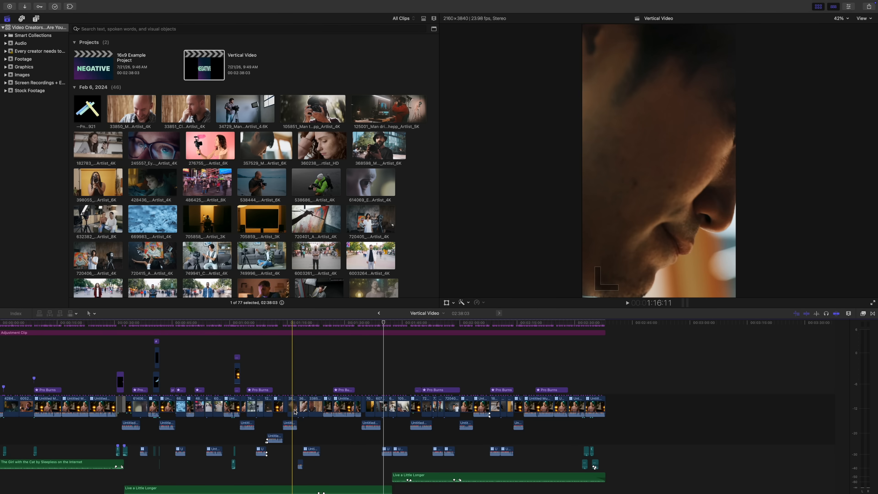
- Turn on Transform for the clip of the man looking down near 1:16 and reveal the image area outside the vertical frame
key(super+equal)
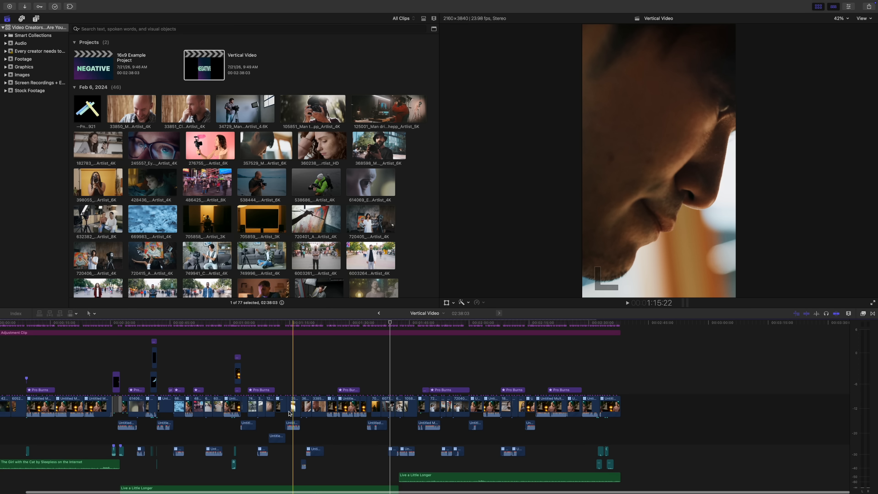
key(super+equal)
key(super+equal)
key(super+equal)
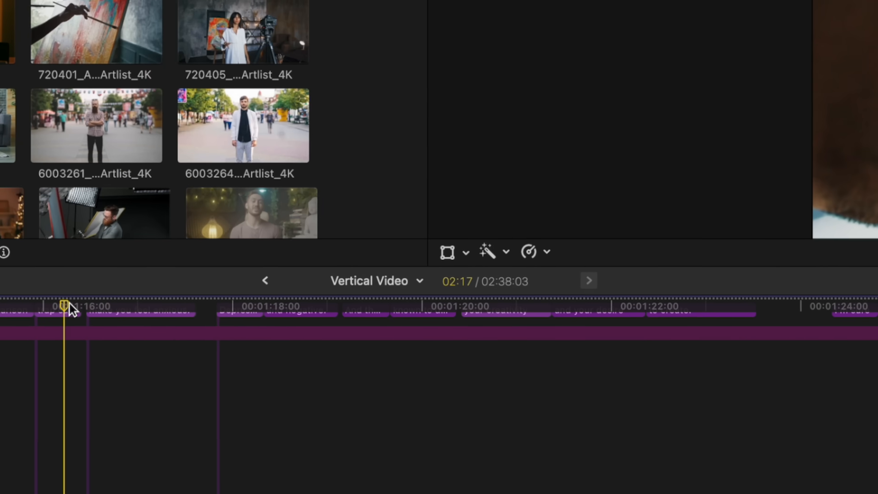
click(450, 255)
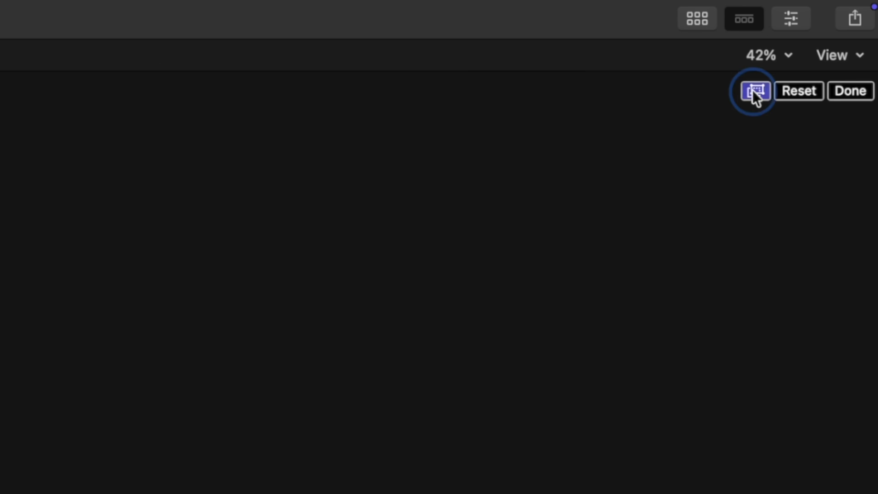
click(754, 91)
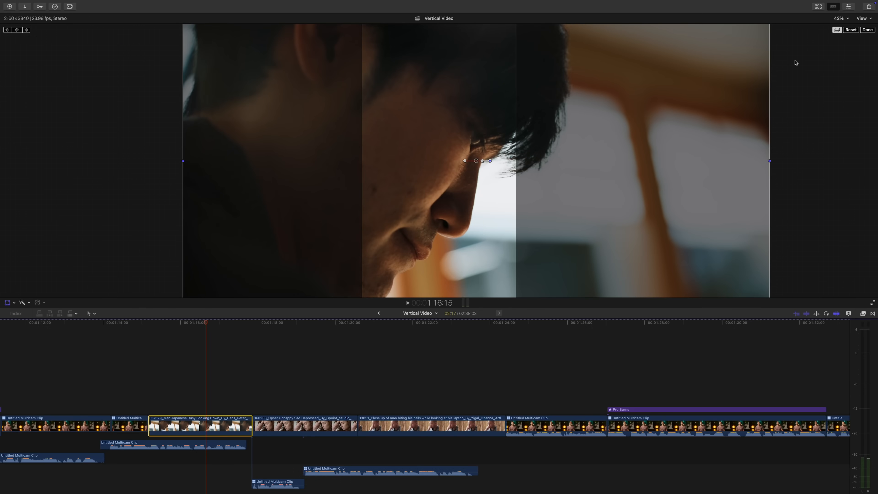
click(847, 31)
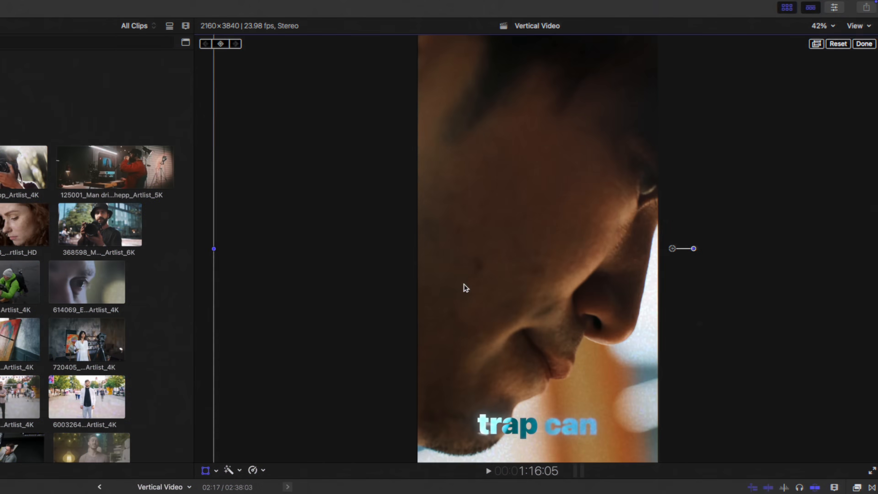
- Shift the looking-down man's clip horizontally to reframe his face within the vertical frame
drag(470, 284, 471, 284)
drag(401, 289, 399, 289)
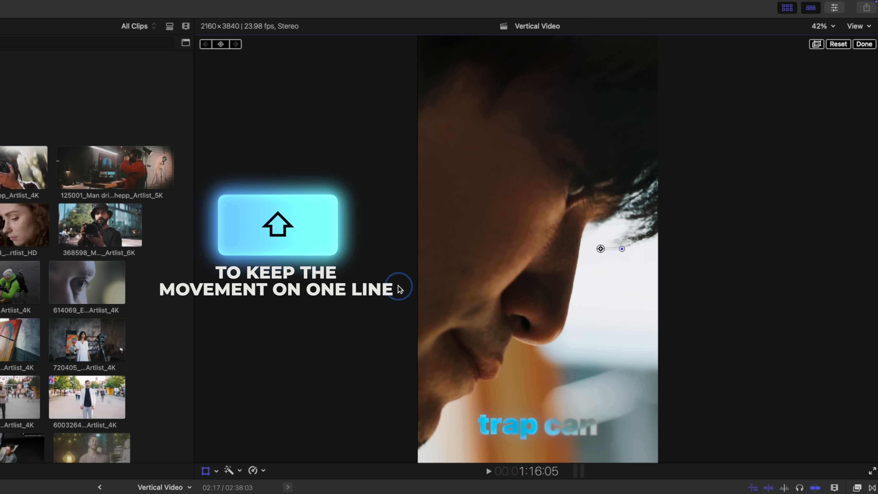
mouse_move(400, 289)
mouse_down()
mouse_move(515, 287)
mouse_move(457, 290)
mouse_move(548, 127)
mouse_move(522, 324)
mouse_move(439, 223)
mouse_move(507, 189)
mouse_move(539, 308)
mouse_move(521, 194)
mouse_move(526, 265)
mouse_move(503, 279)
mouse_move(404, 285)
mouse_up()
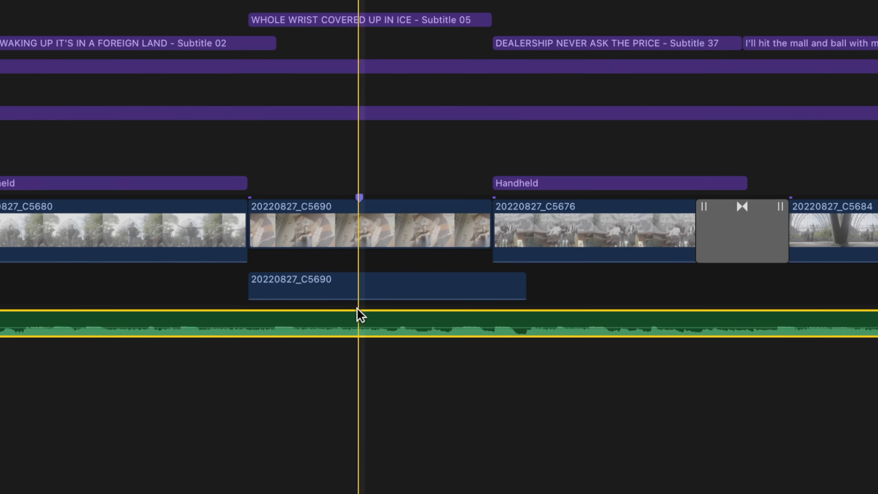
- Enable Beat Detection on the green music clip beneath the video clips
right_click(448, 413)
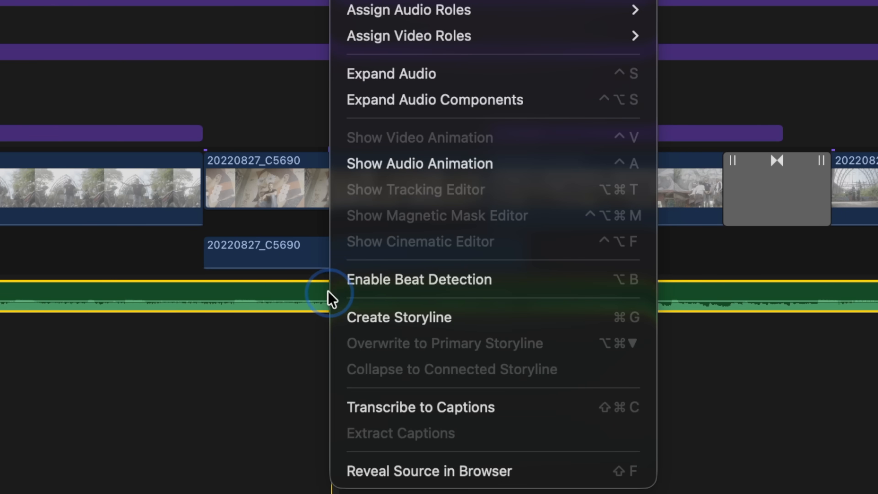
click(424, 288)
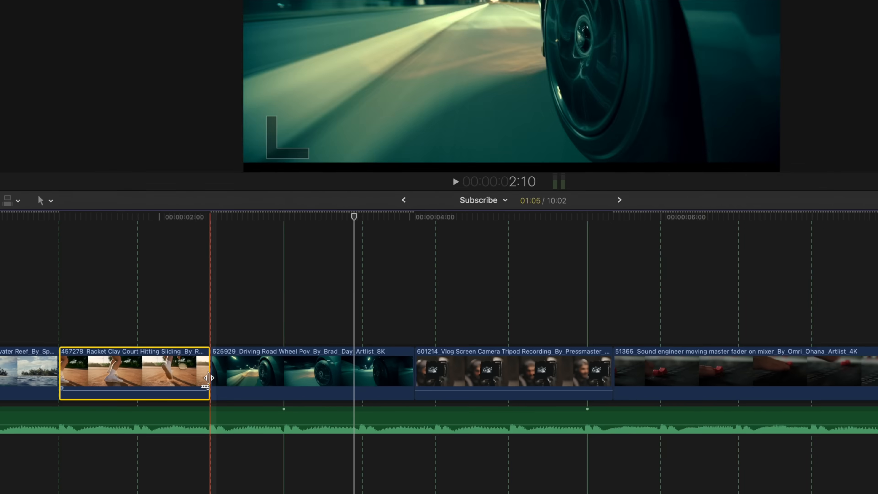
- Trim the driving-wheel clip and the vlog camera clip in the Subscribe project to the music's beat lines
key(alt+[)
key(alt+])
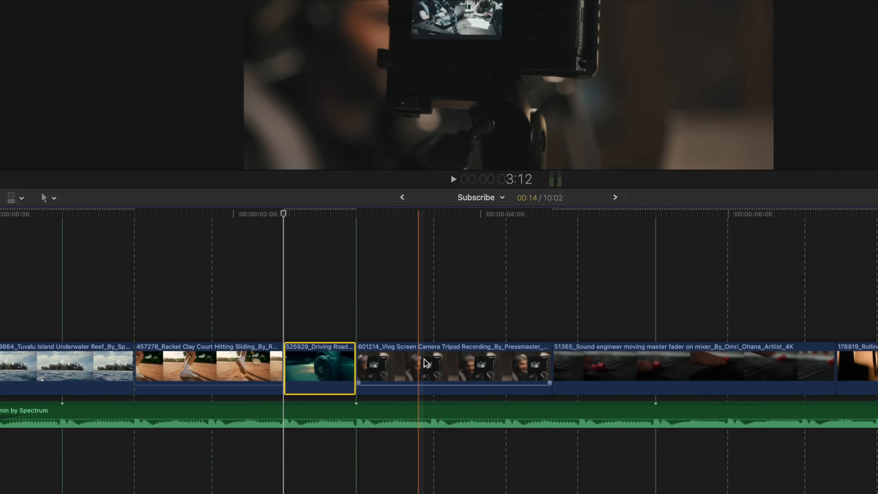
key(alt+])
key(alt+[)
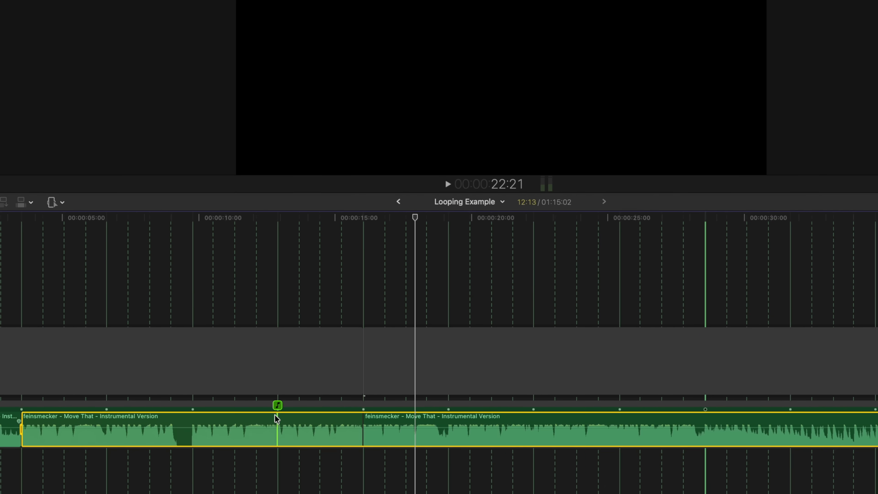
- Split and rearrange the "Move That" music along its beat lines in Looping Example, trimming the final segment's start at 1:06:04
key(super+b)
drag(310, 429, 364, 423)
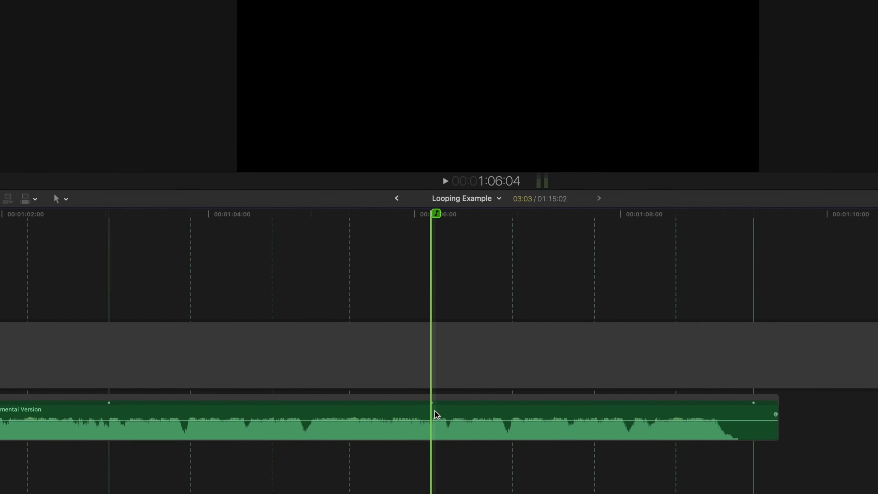
click(435, 411)
key(shift+z)
key(alt+[)
scroll(426, 414, left, 5)
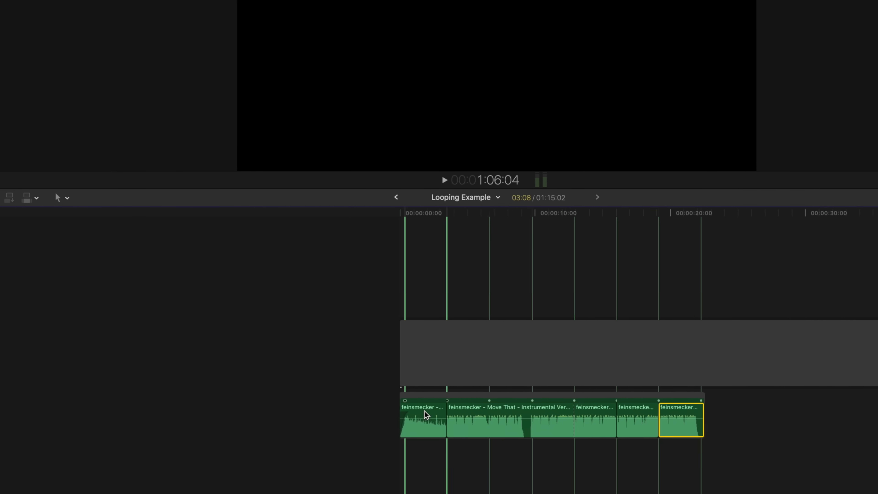